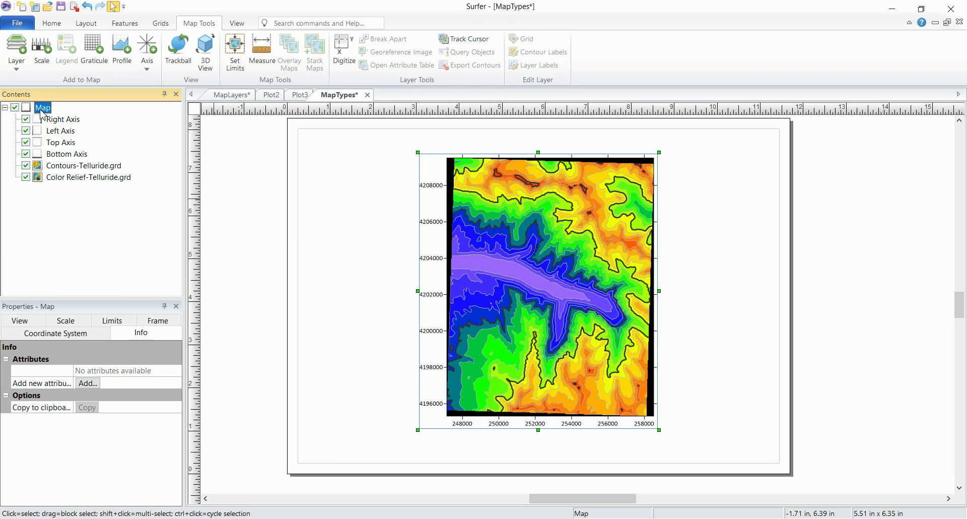
Step: Compare the contour and color relief layers by hiding and reshowing Contours-Telluride.grd
click(56, 166)
click(65, 177)
click(64, 166)
click(67, 177)
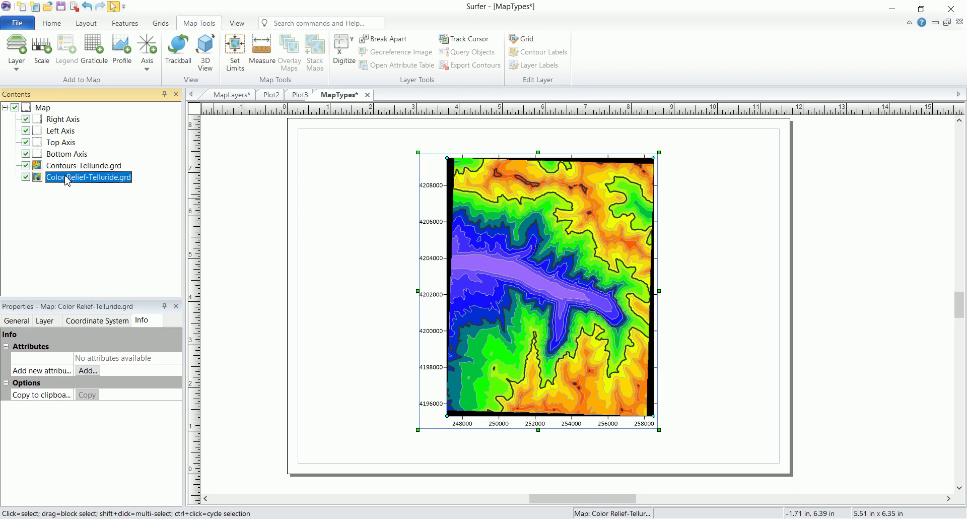
click(26, 165)
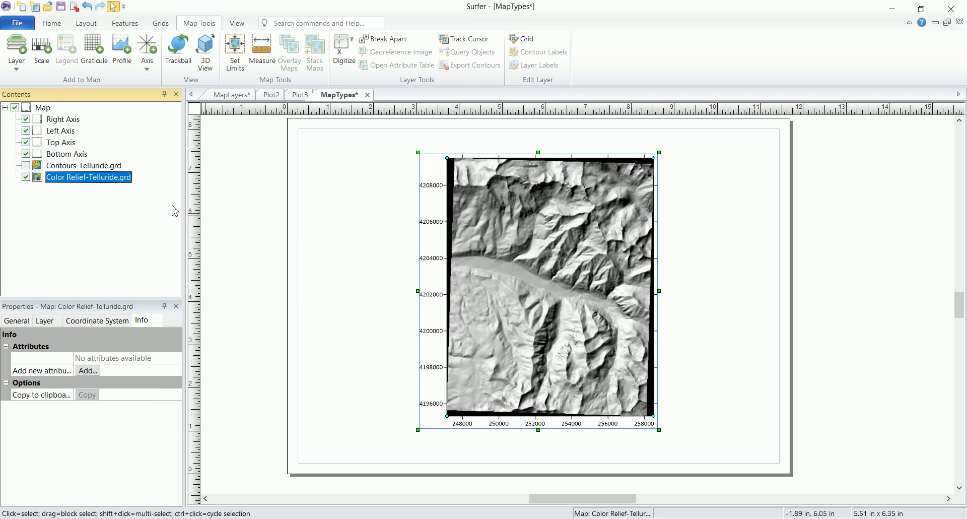
click(26, 165)
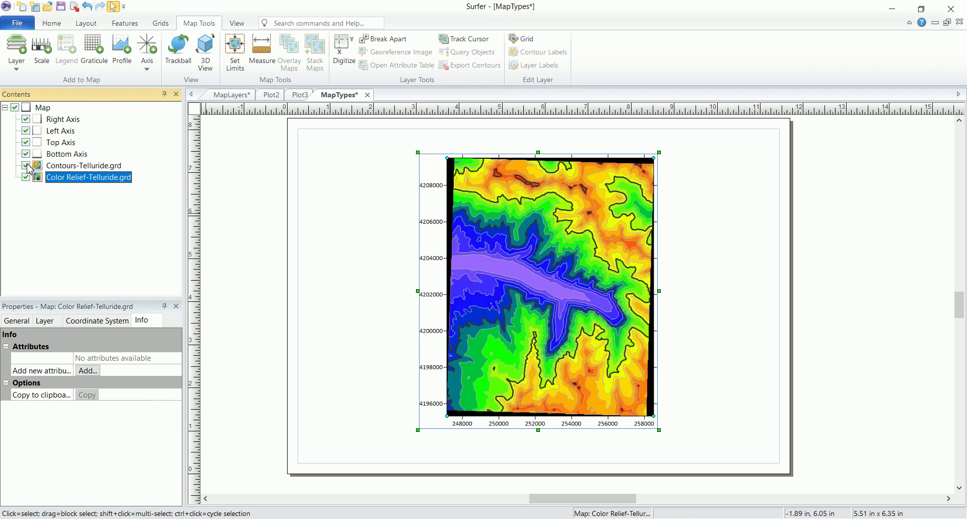
Step: Move the map with both layers around the page, leaving it close to its starting place
click(373, 248)
drag(572, 262, 529, 287)
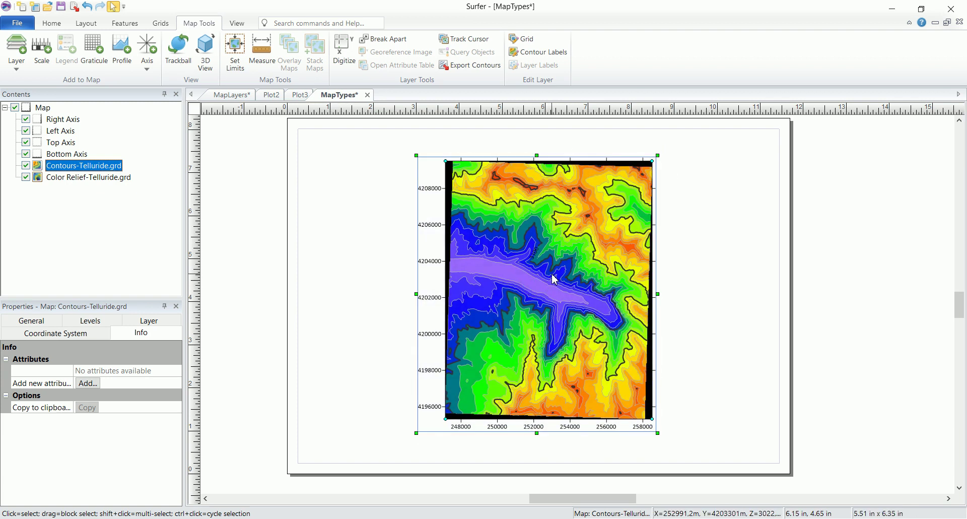
mouse_move(556, 281)
mouse_down()
mouse_move(537, 280)
mouse_move(567, 291)
mouse_up()
Step: Break apart the Contours-Telluride.grd layer from the map into its own map frame
click(80, 178)
click(78, 167)
click(77, 179)
click(74, 167)
right_click(74, 167)
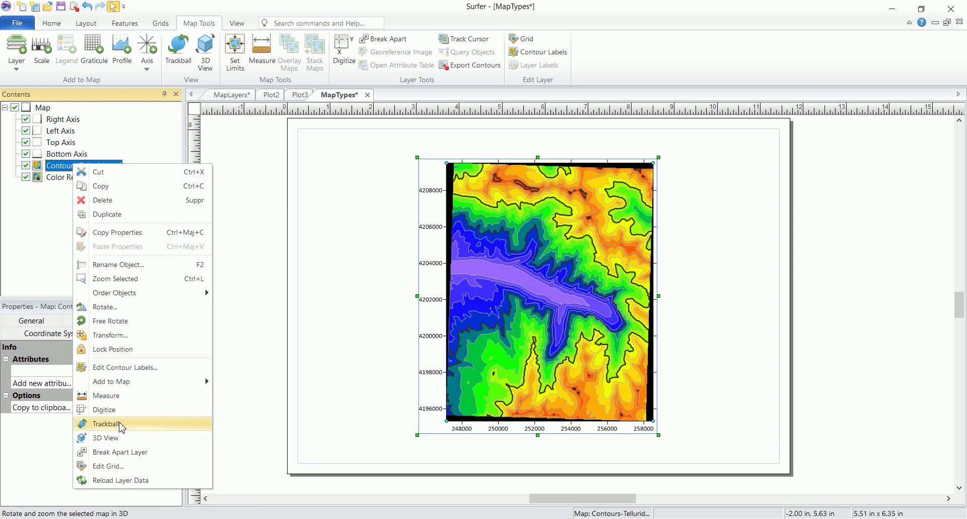
click(132, 452)
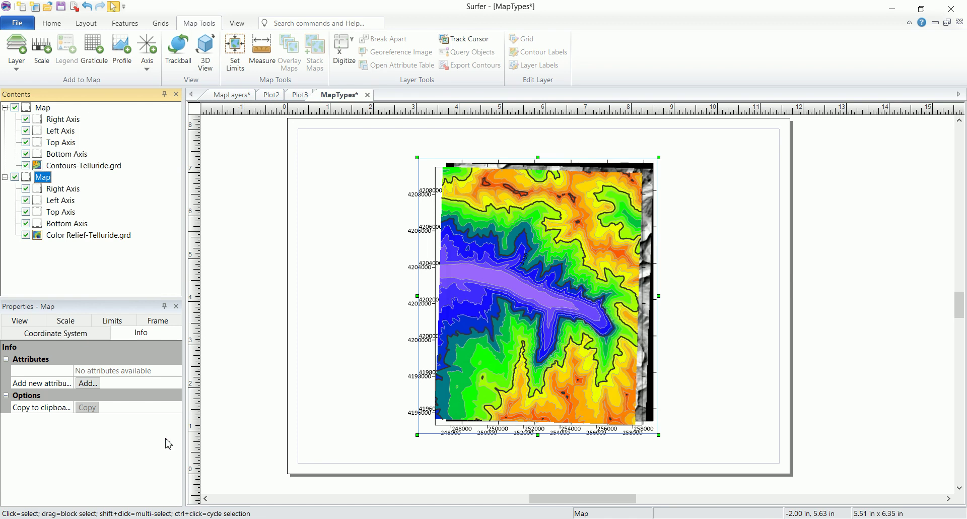
Step: Place the two maps side by side, with the color relief map to the left of the contour map
click(44, 107)
click(42, 179)
click(39, 108)
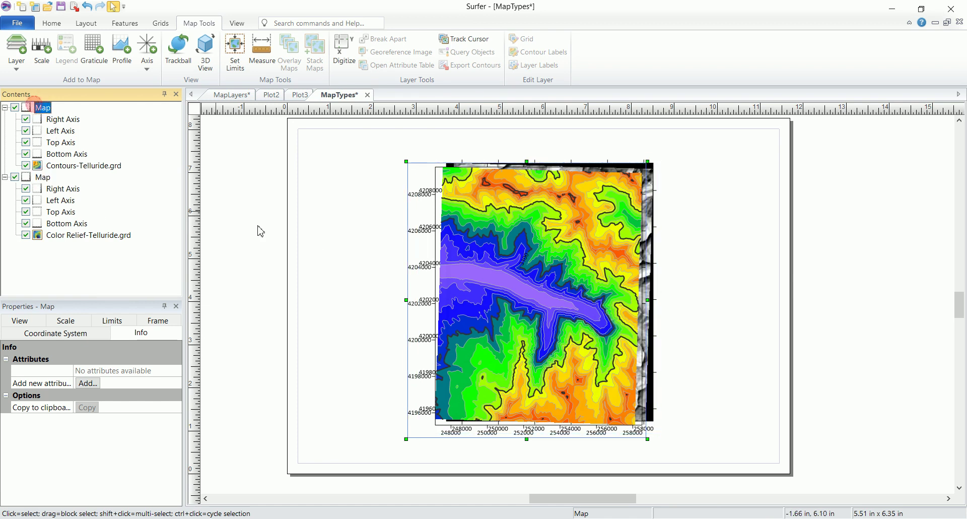
drag(539, 276, 640, 276)
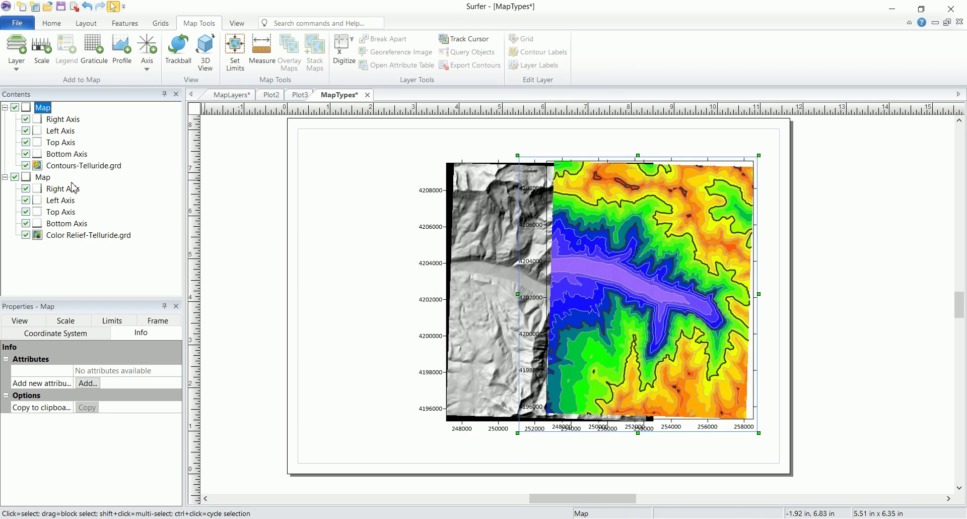
click(44, 179)
click(515, 274)
drag(515, 275, 414, 275)
drag(607, 276, 619, 276)
click(445, 286)
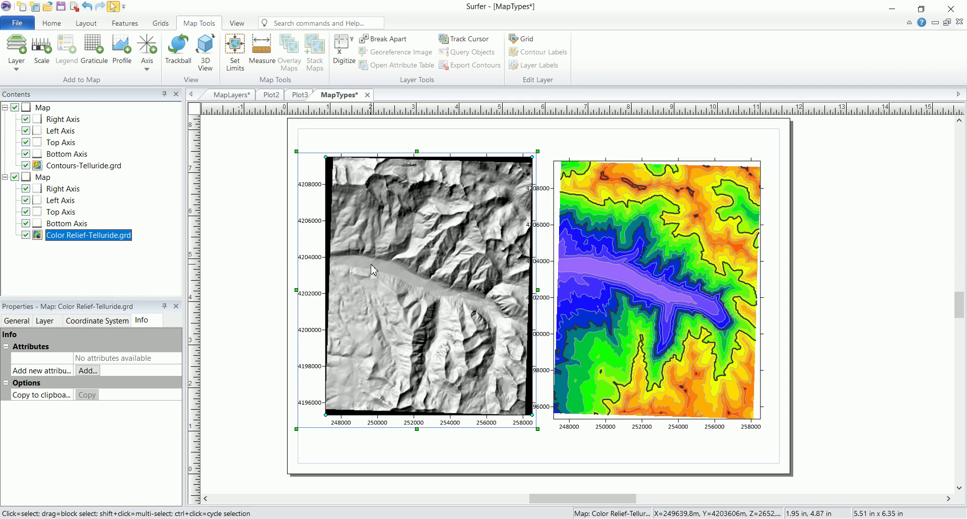
Step: Undo the map moves and the layer break-apart, and clear the selection
key(ctrl+z)
key(ctrl+z)
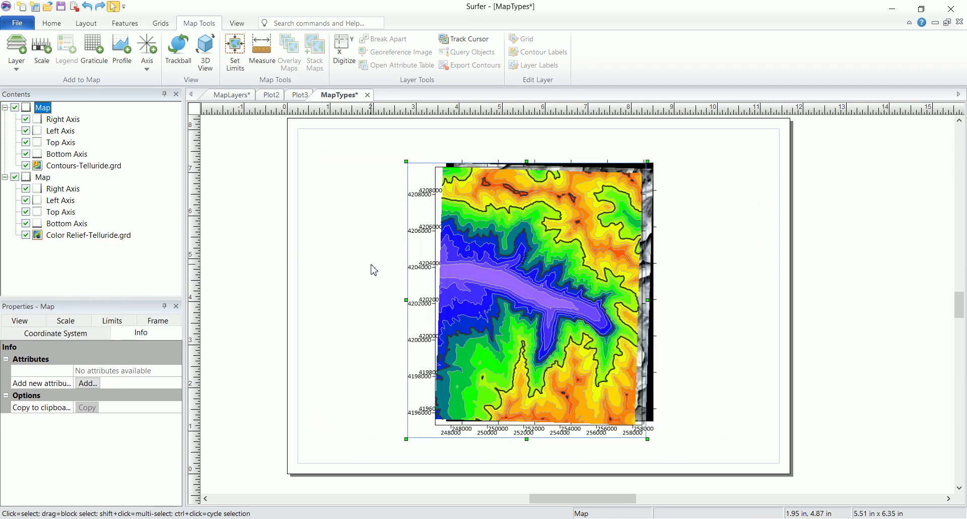
key(ctrl+y)
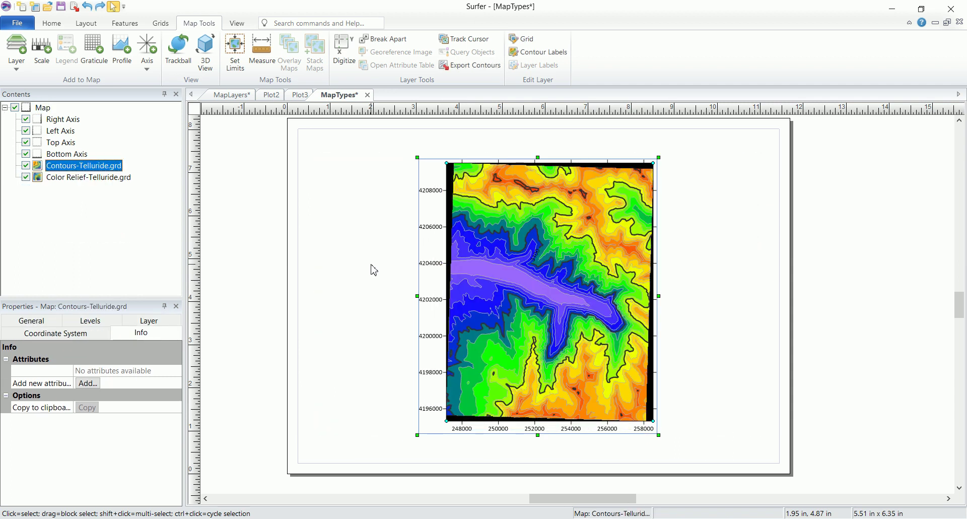
click(363, 251)
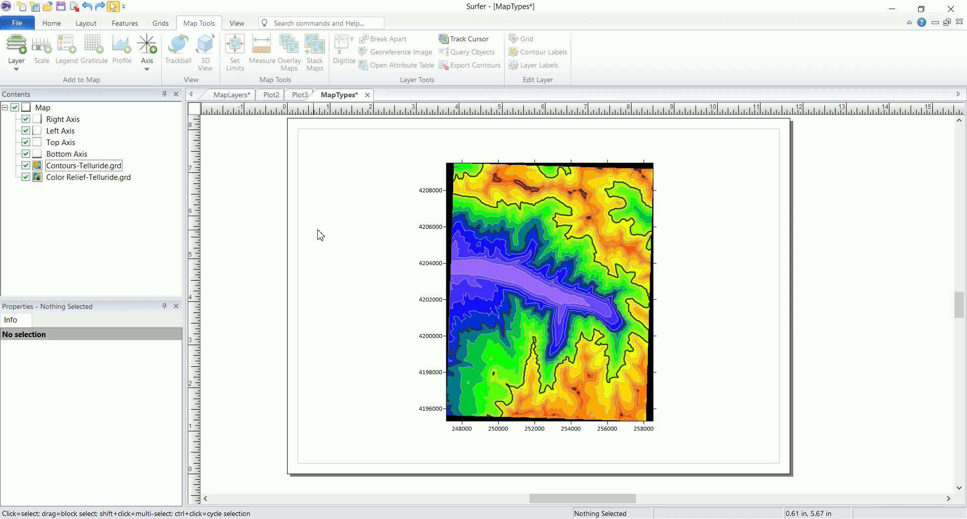
Step: Set the Contours-Telluride.grd layer's opacity to 66%
click(99, 168)
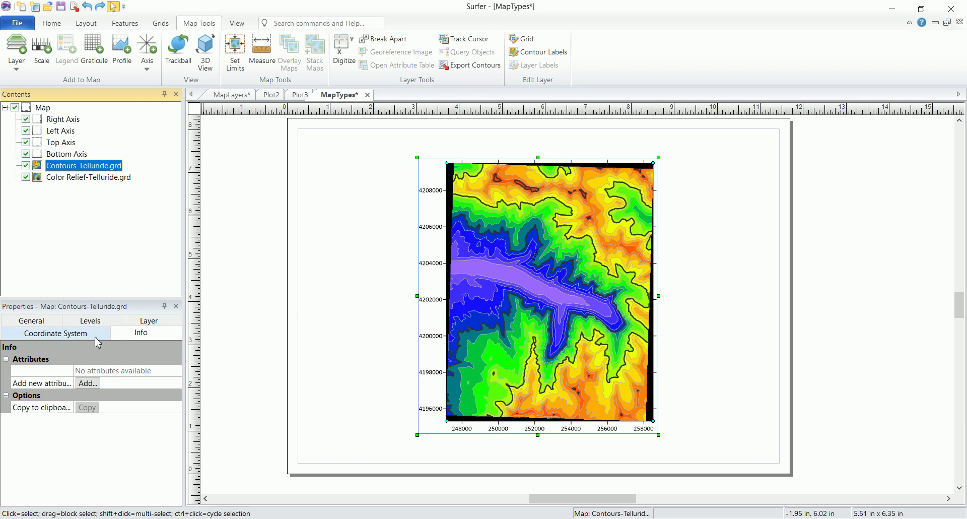
click(149, 321)
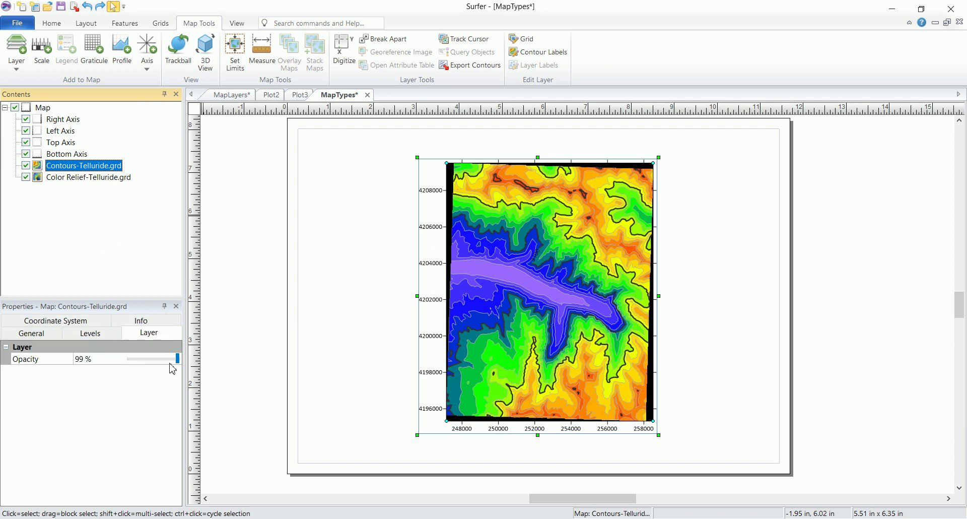
drag(177, 361, 163, 361)
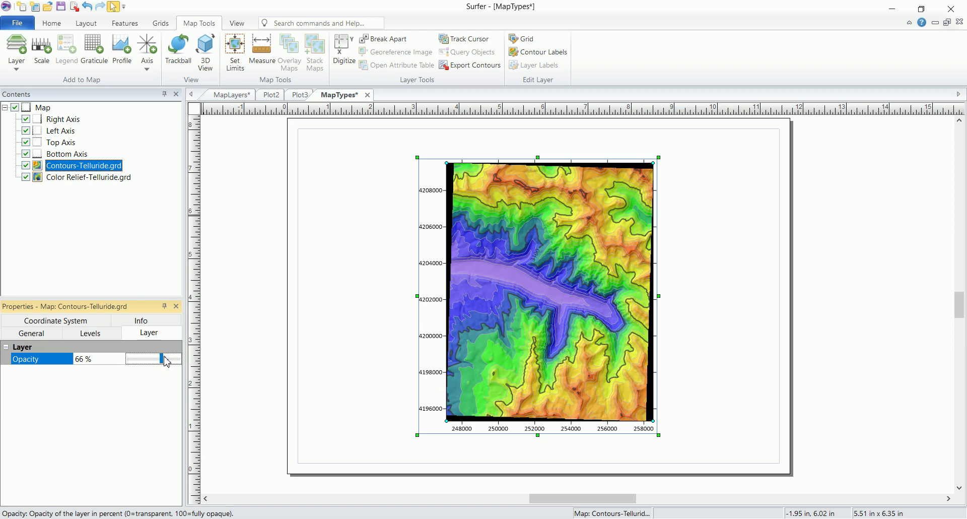
Step: Break apart the semi-transparent Contours-Telluride.grd layer and try moving Color Relief-Telluride.grd into the contour map above the contours
right_click(85, 173)
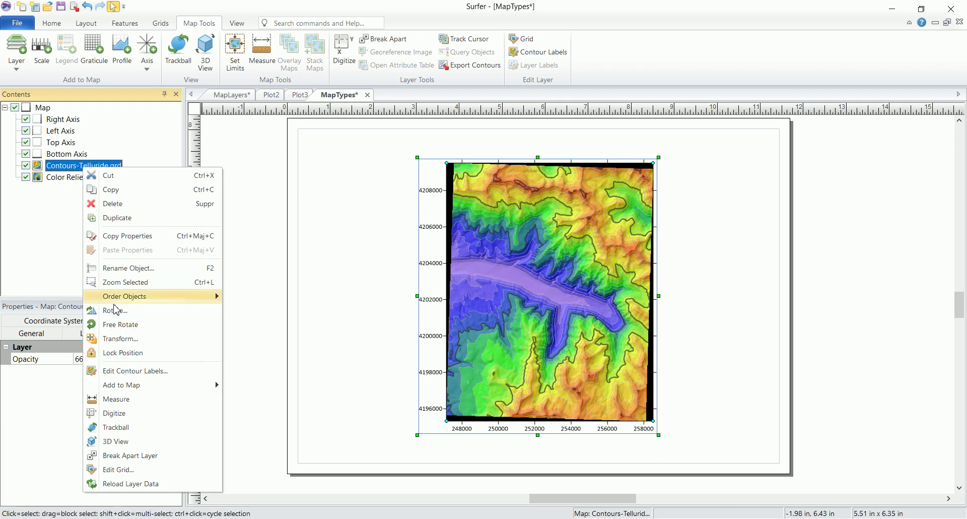
click(123, 457)
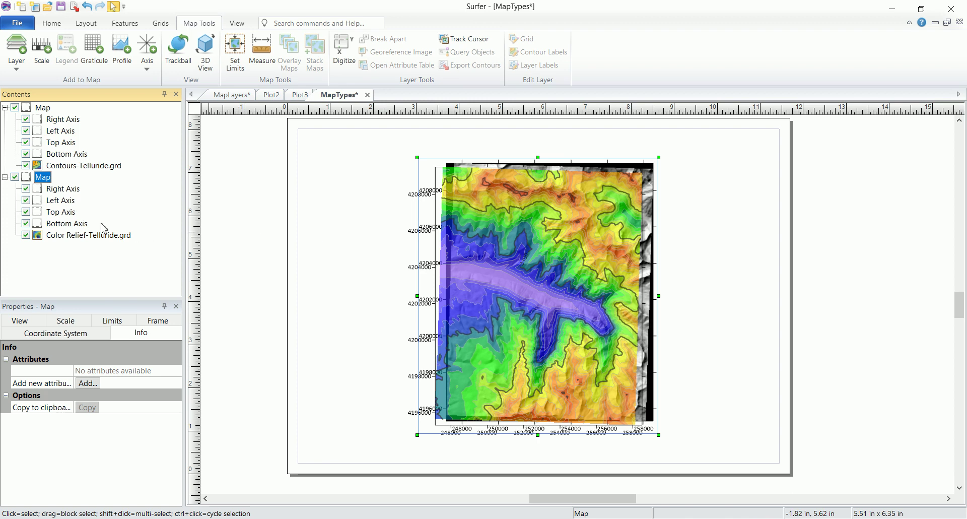
click(79, 235)
drag(65, 240, 77, 165)
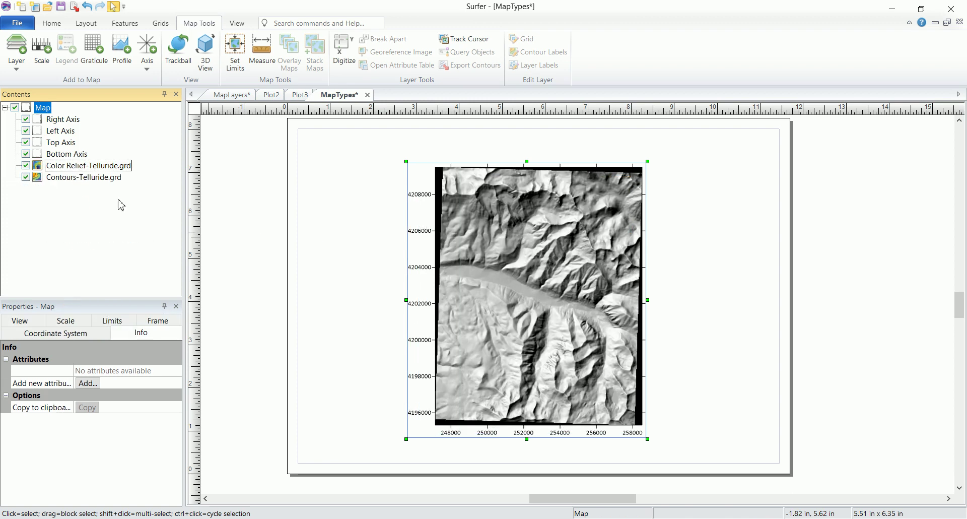
click(25, 177)
click(26, 177)
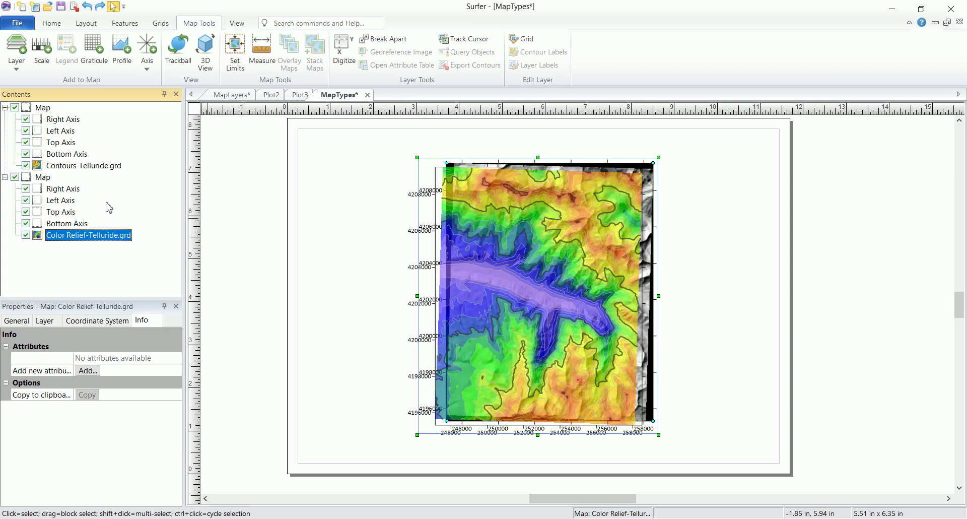
Step: Combine the contour and color relief map frames into one map with Overlay Maps
click(36, 108)
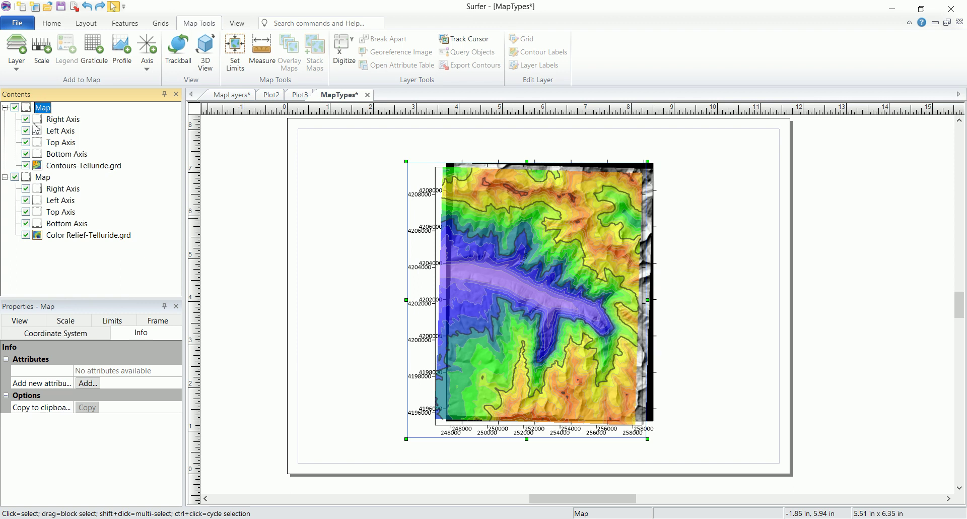
shift+click(40, 179)
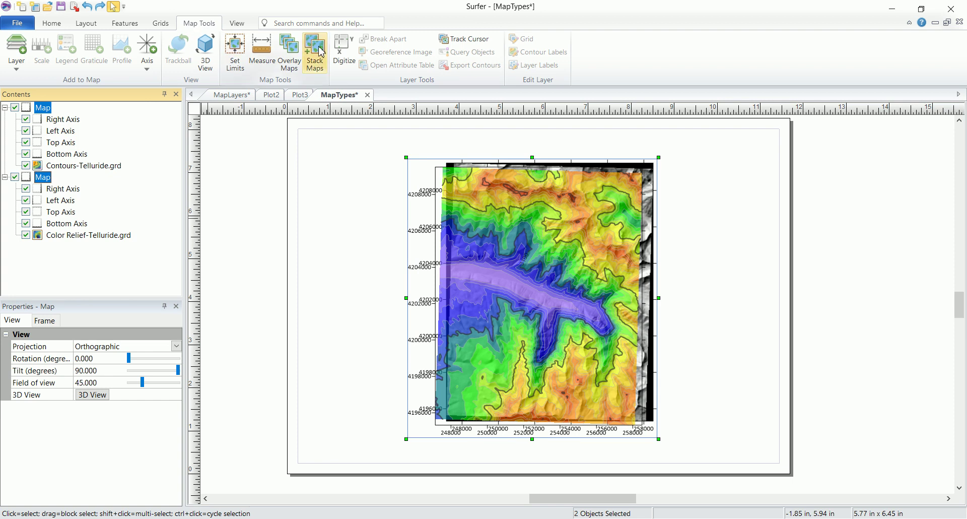
click(289, 50)
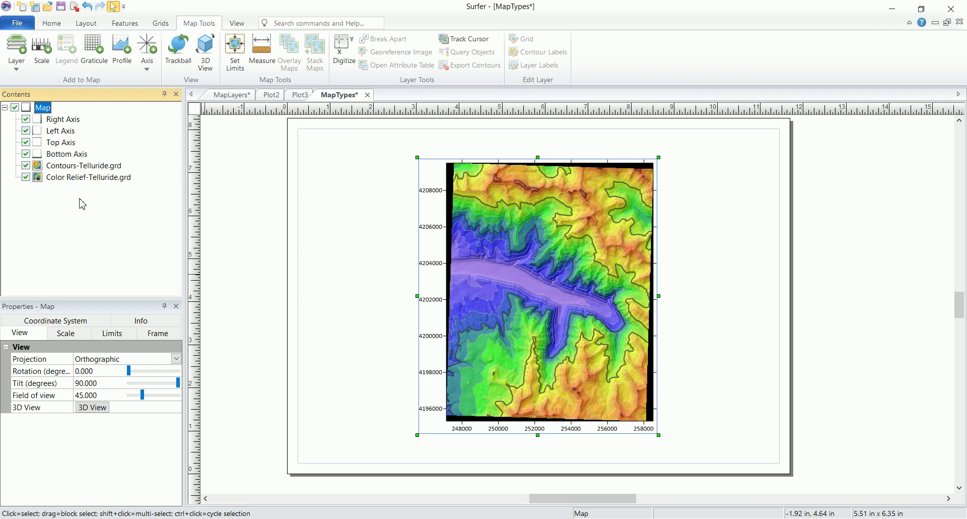
Step: Break apart Contours-Telluride.grd into a separate map and move it into alignment over the color relief map
click(72, 170)
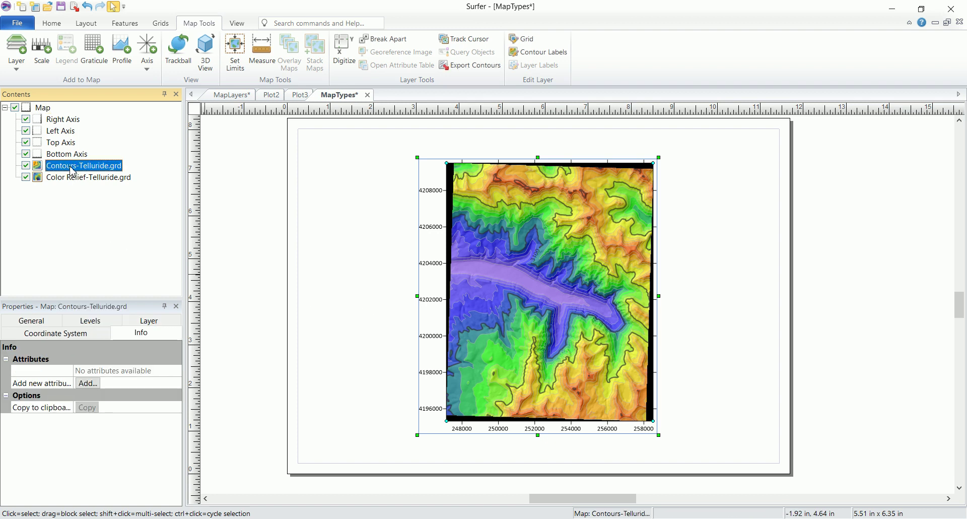
right_click(72, 170)
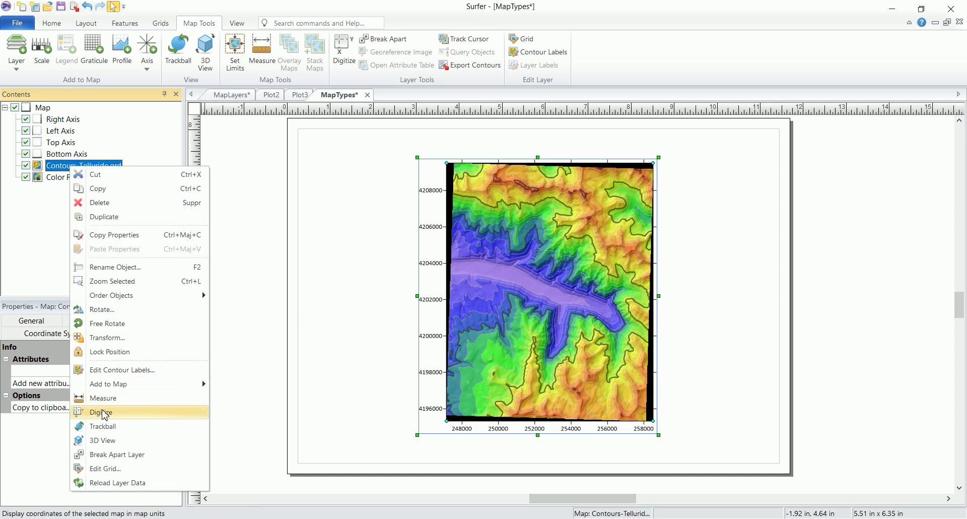
click(108, 455)
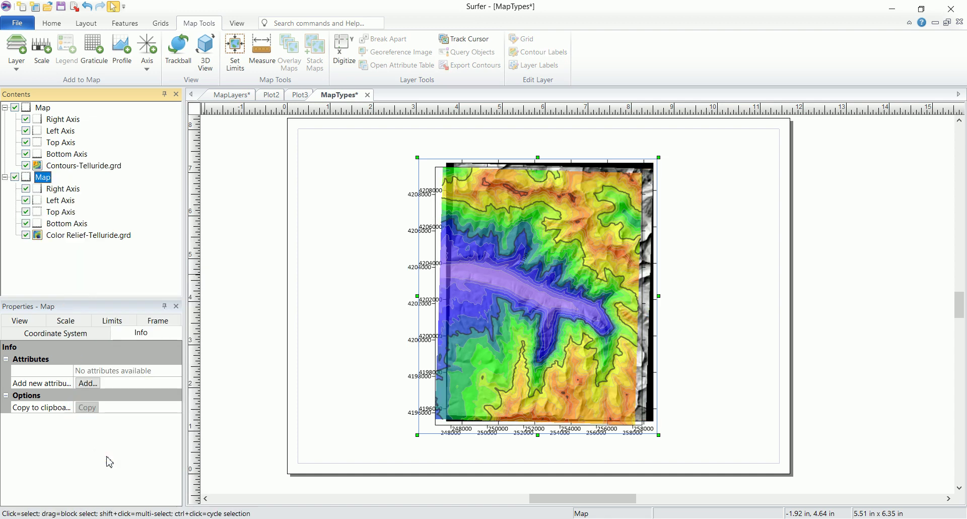
click(501, 274)
drag(506, 288, 520, 277)
click(382, 249)
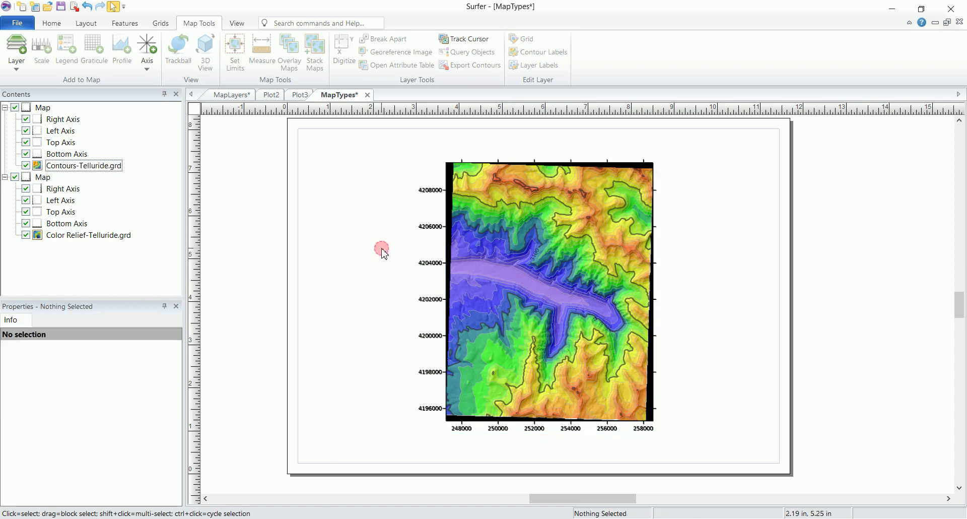
Step: Set both maps to Perspective projection with a rotation of about 301 degrees and a tilt of about 33 degrees
click(43, 108)
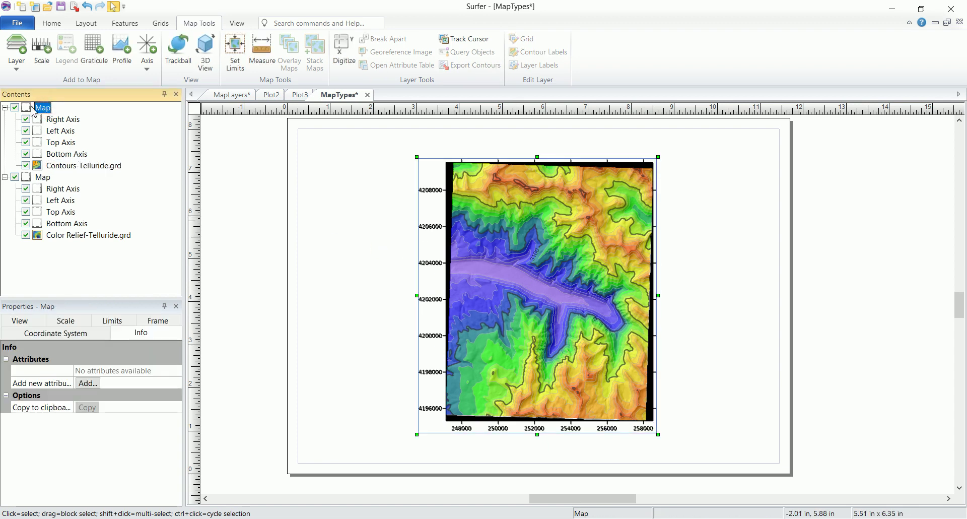
ctrl+click(43, 178)
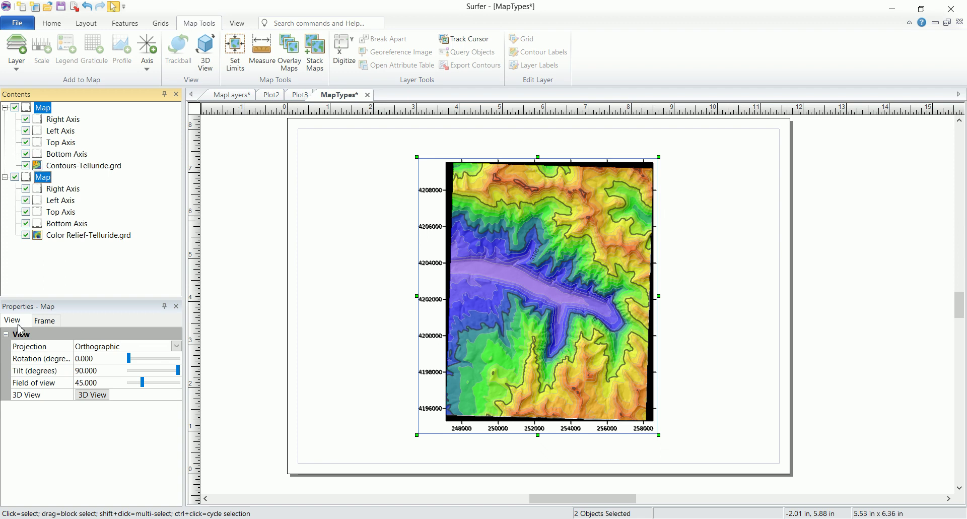
click(176, 346)
click(154, 360)
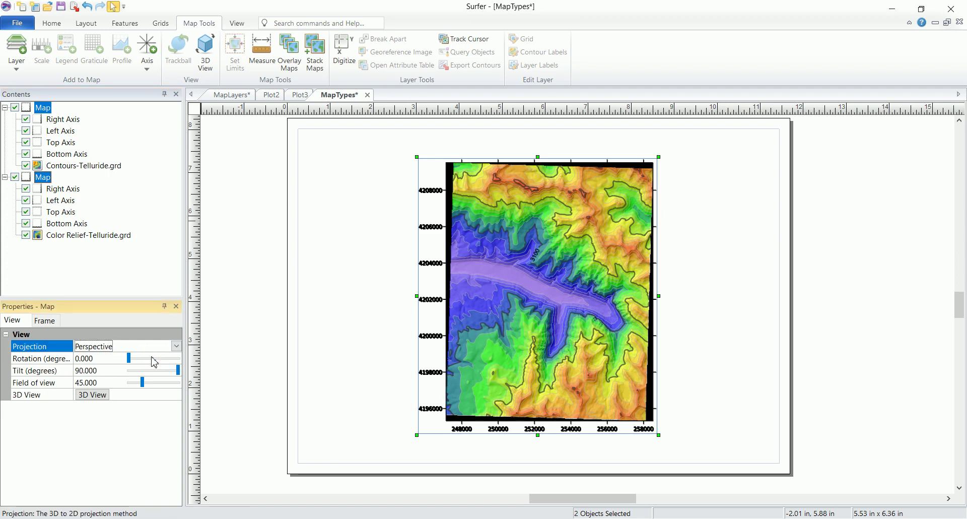
mouse_move(128, 358)
mouse_down()
mouse_move(140, 363)
mouse_move(116, 364)
mouse_up()
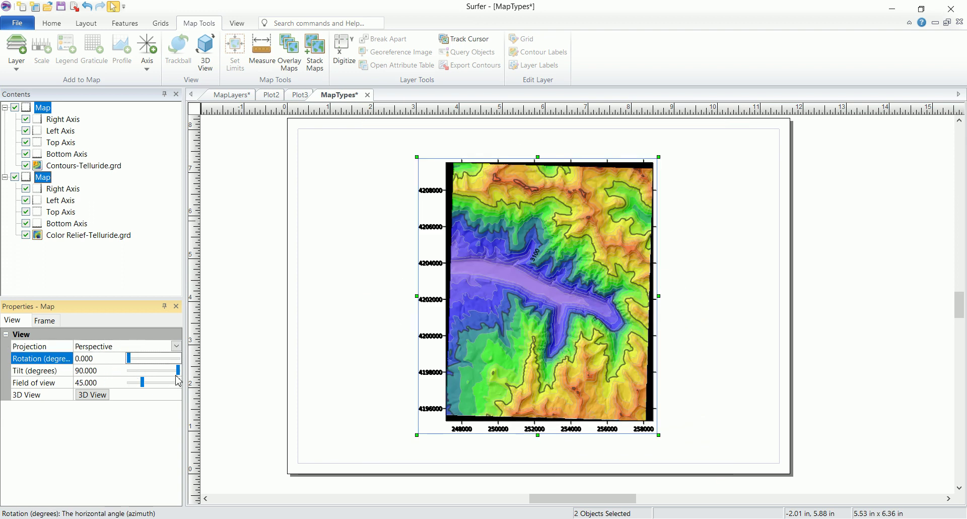
drag(179, 374, 150, 370)
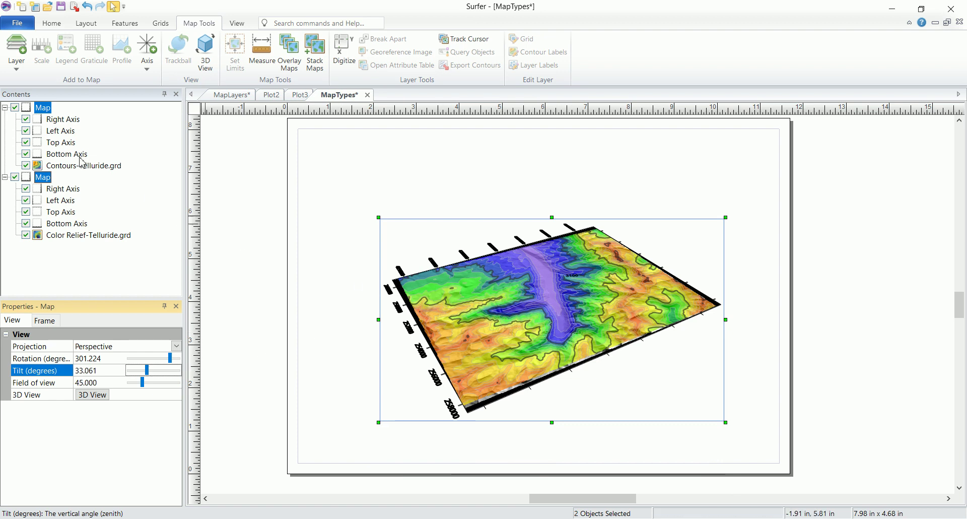
Step: Raise the contour map above the color relief map and align the two with Stack Maps
click(43, 108)
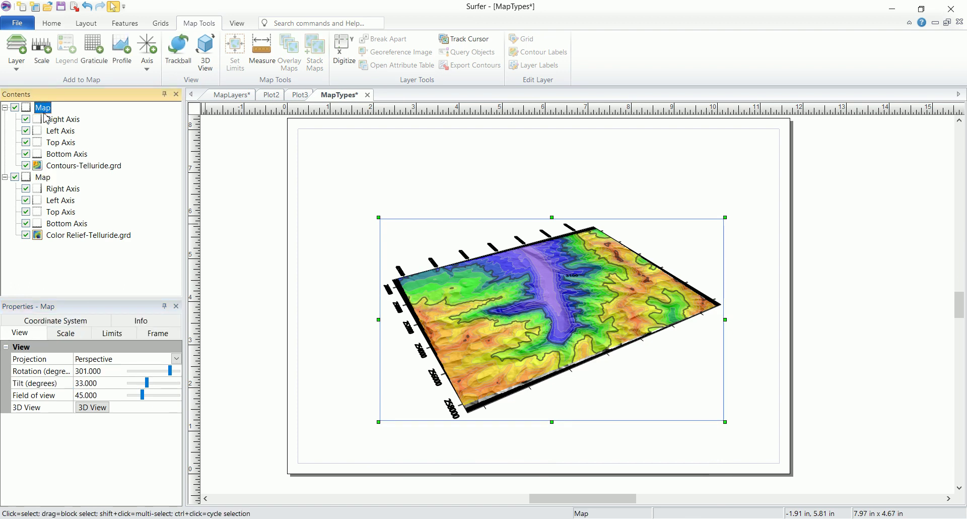
drag(575, 300, 574, 246)
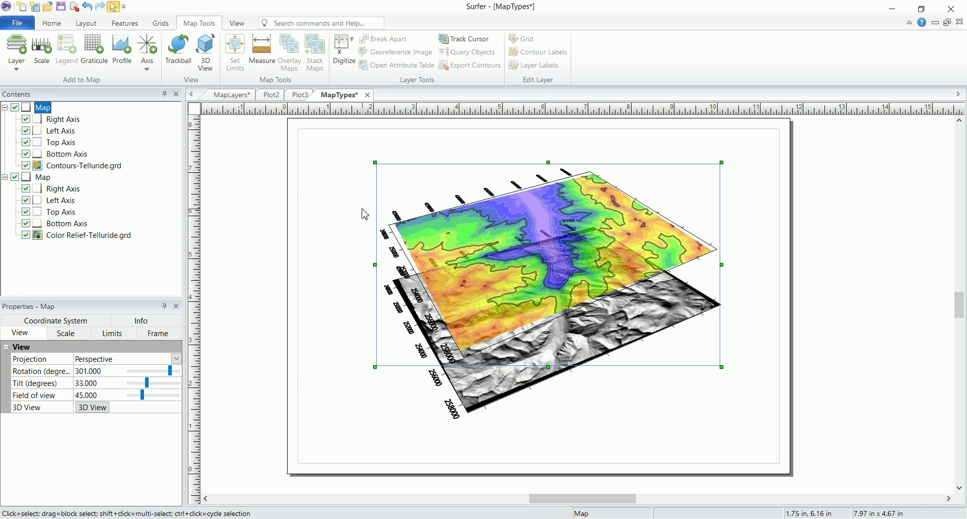
ctrl+click(41, 178)
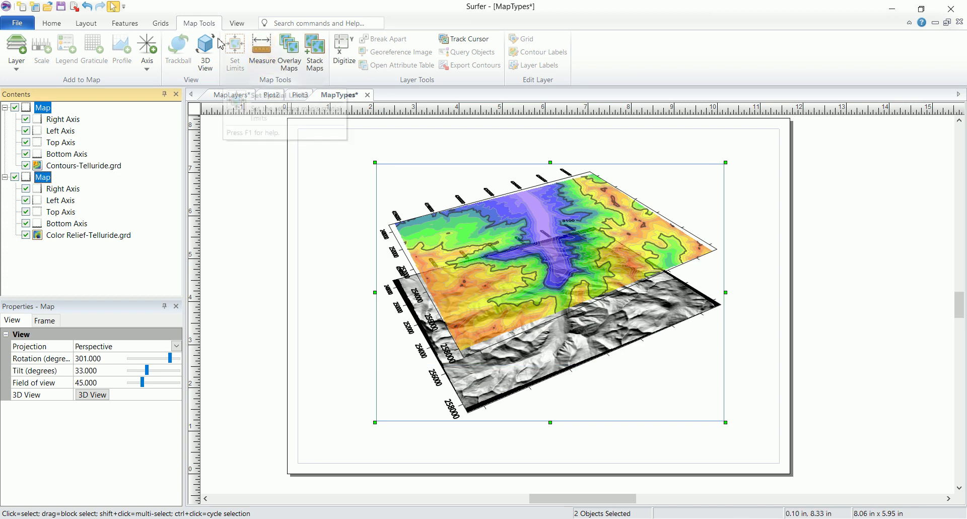
click(319, 57)
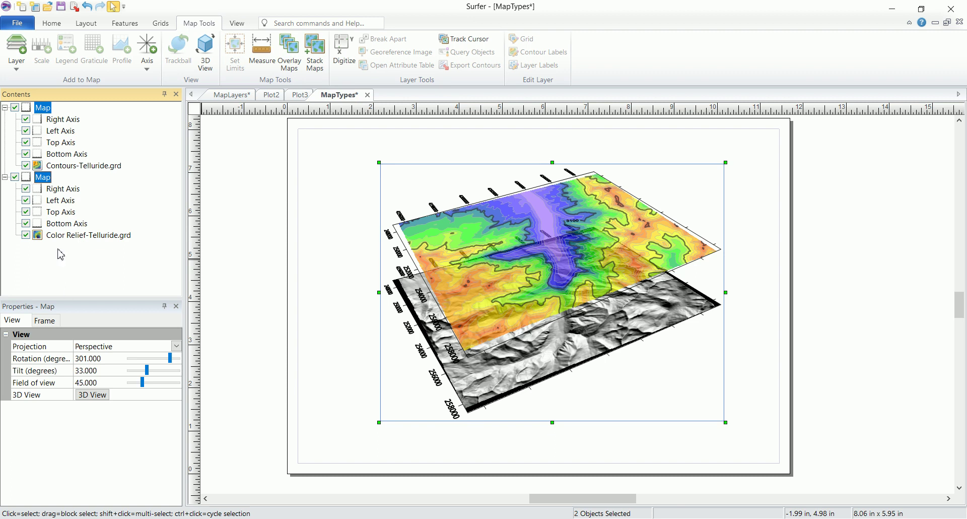
Step: Rotate both stacked maps together to a rotation of about 316 degrees and deselect them
drag(170, 358, 178, 359)
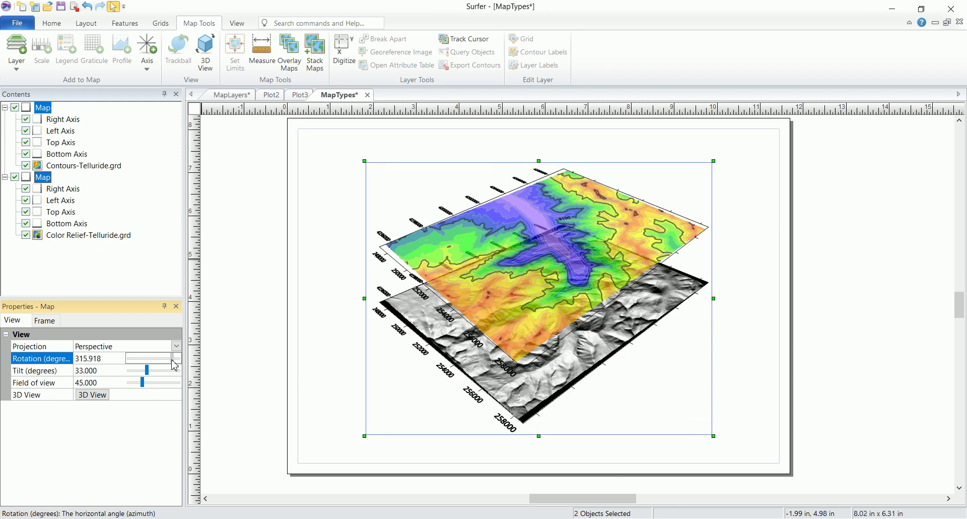
click(324, 275)
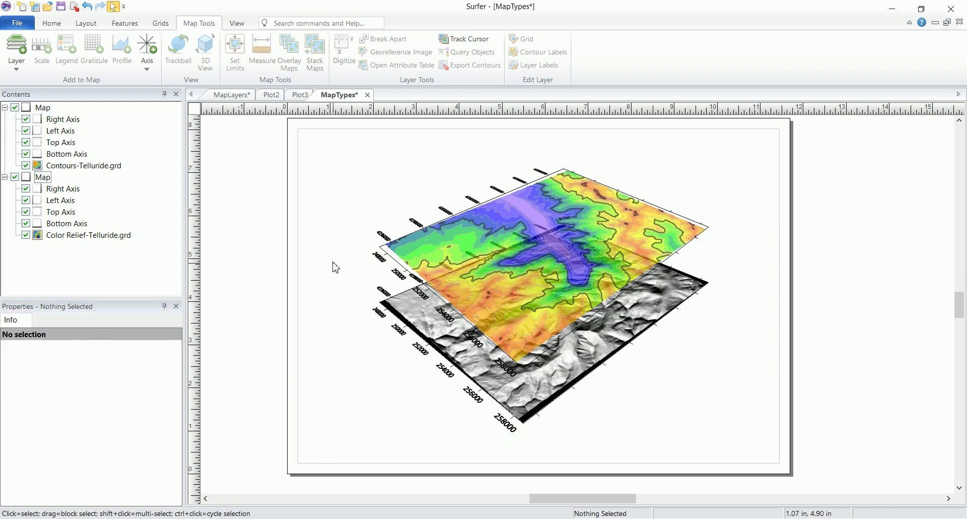
Step: Draw three vertical polylines joining the contour map's left, front and right corners to the matching corners of the color relief map
click(52, 24)
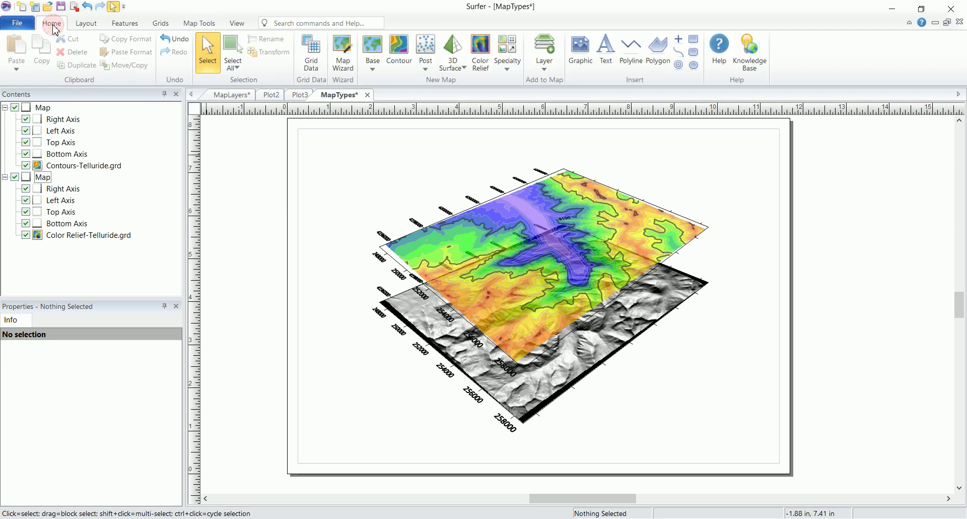
click(630, 53)
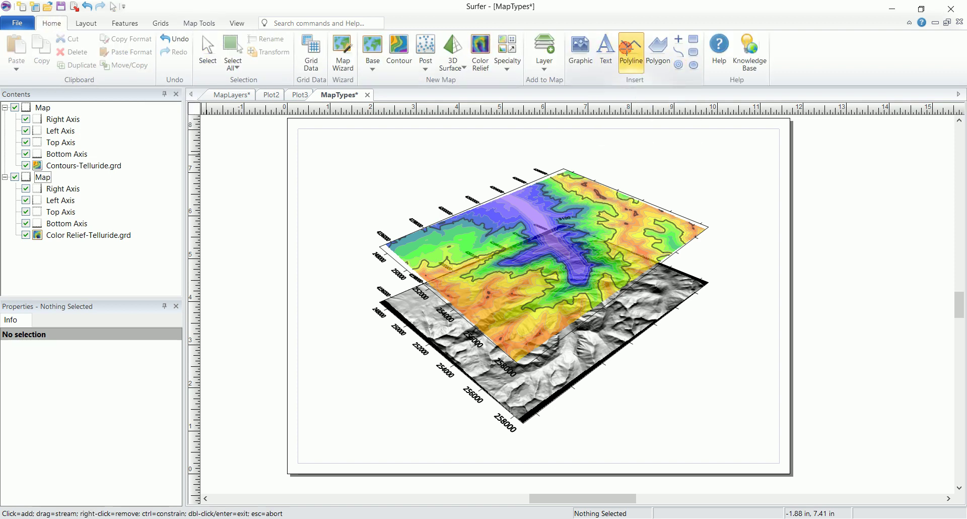
click(379, 246)
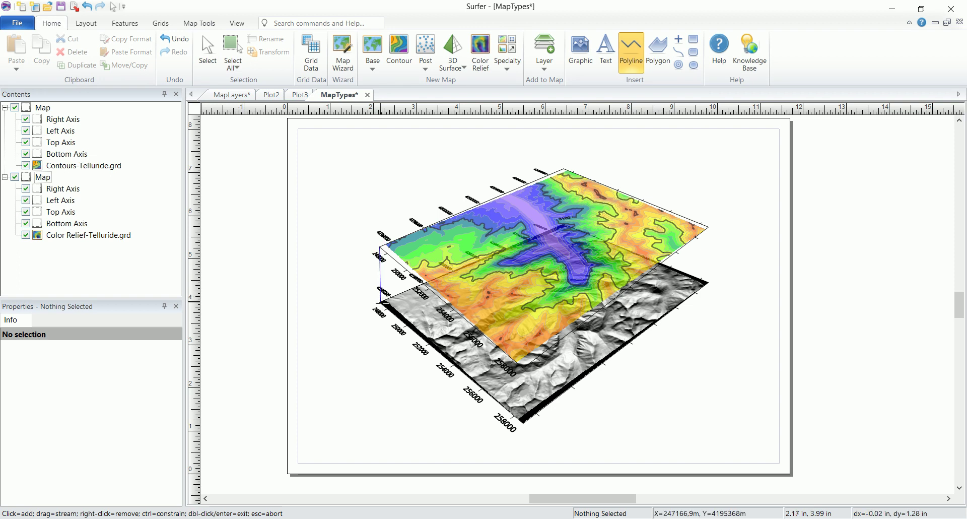
double_click(378, 301)
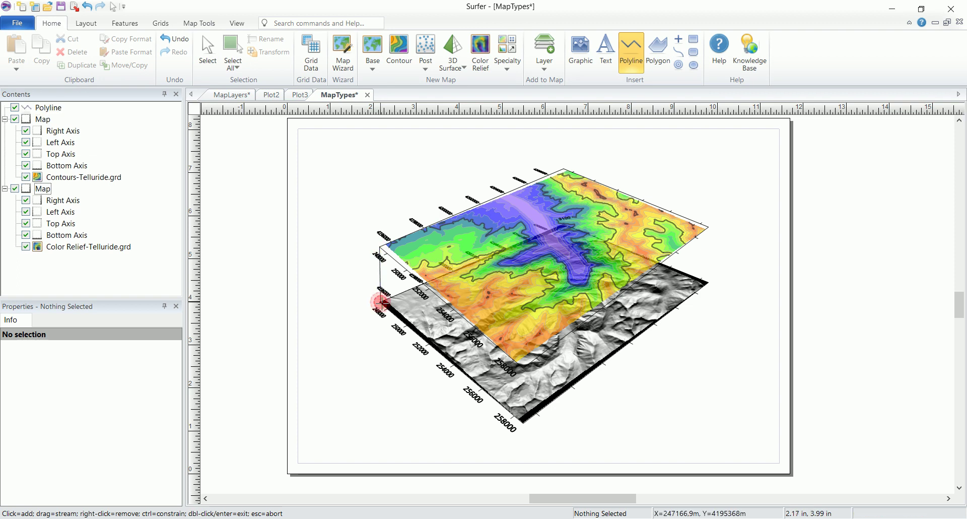
click(521, 362)
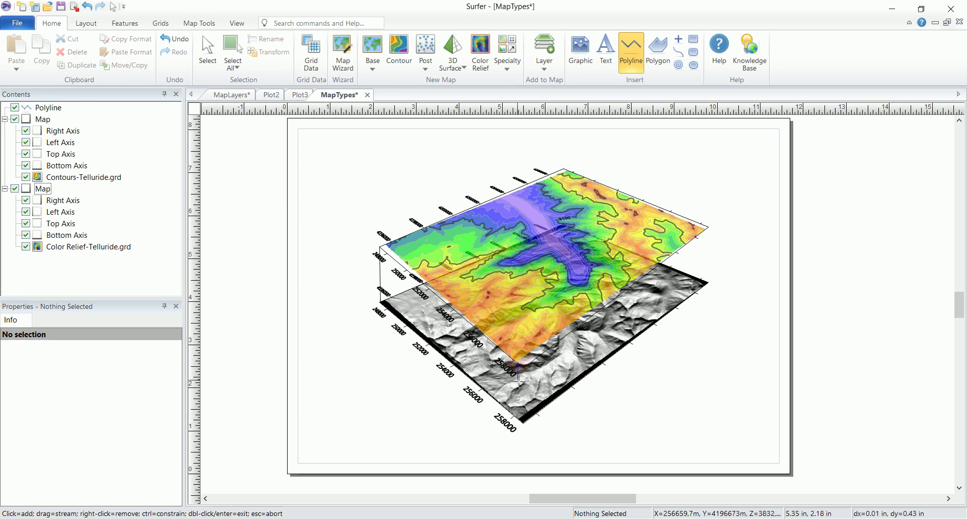
double_click(521, 419)
click(707, 226)
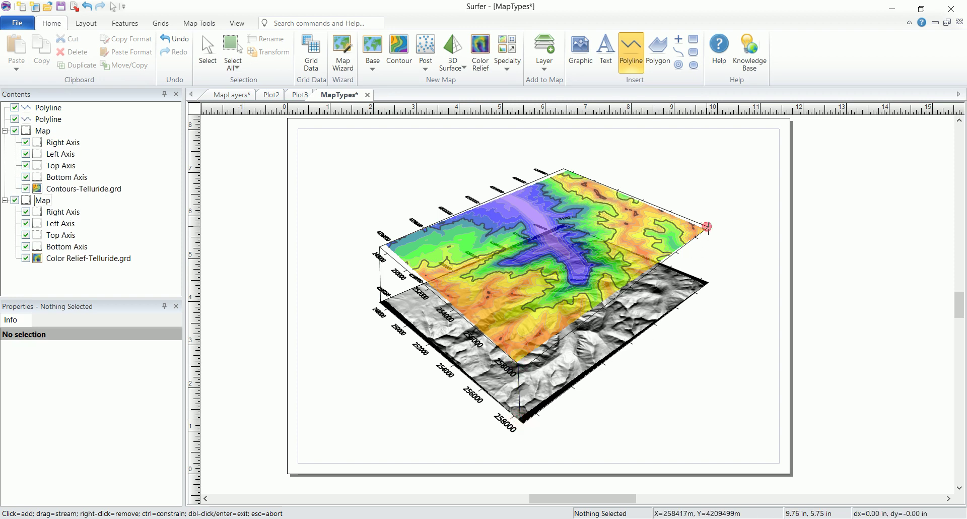
double_click(707, 282)
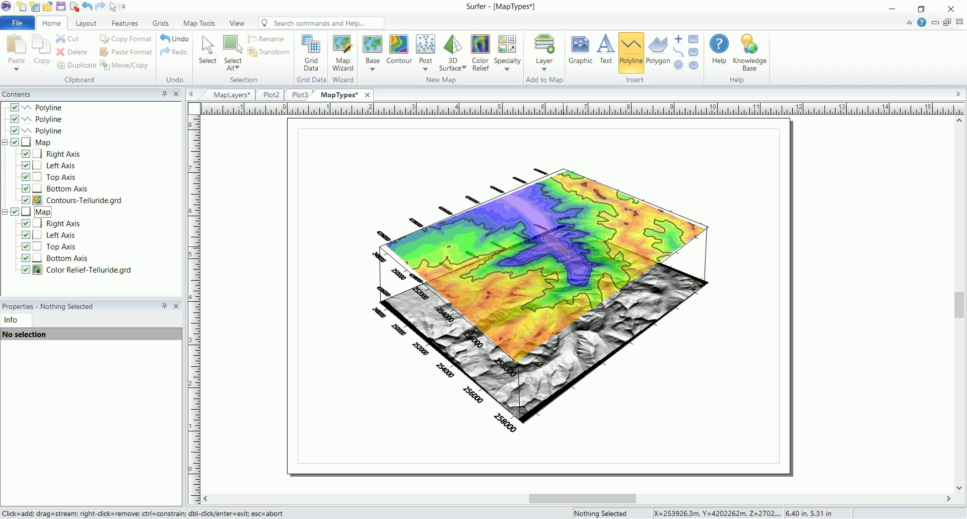